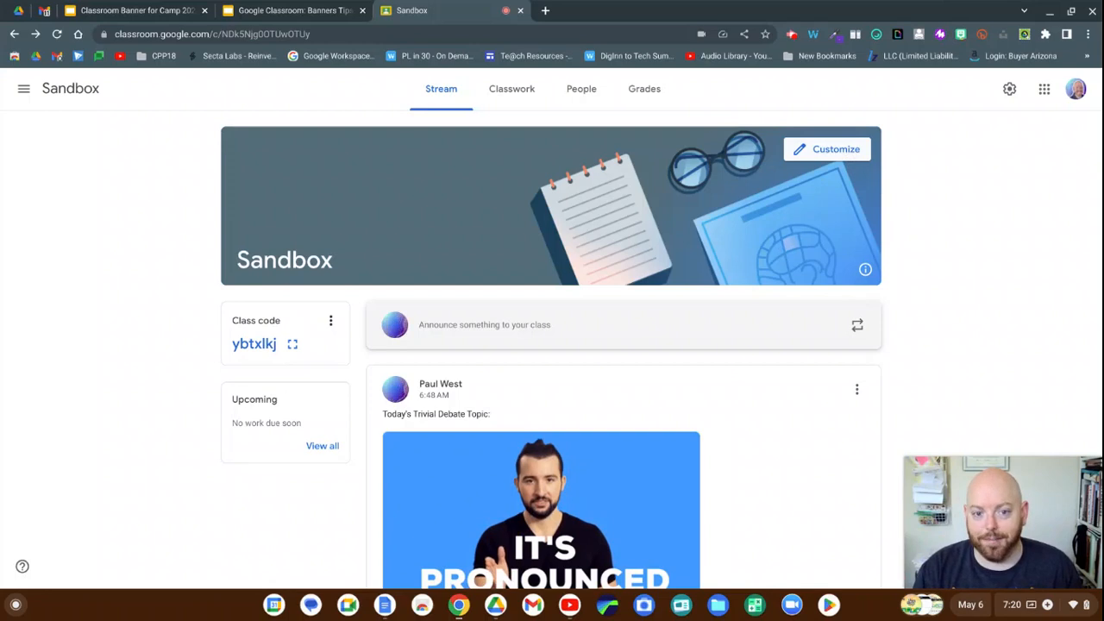
Upload "Classroom Banner for Camp 2023 (1).png" from Downloads as the Sandbox class's stream header image
click(824, 152)
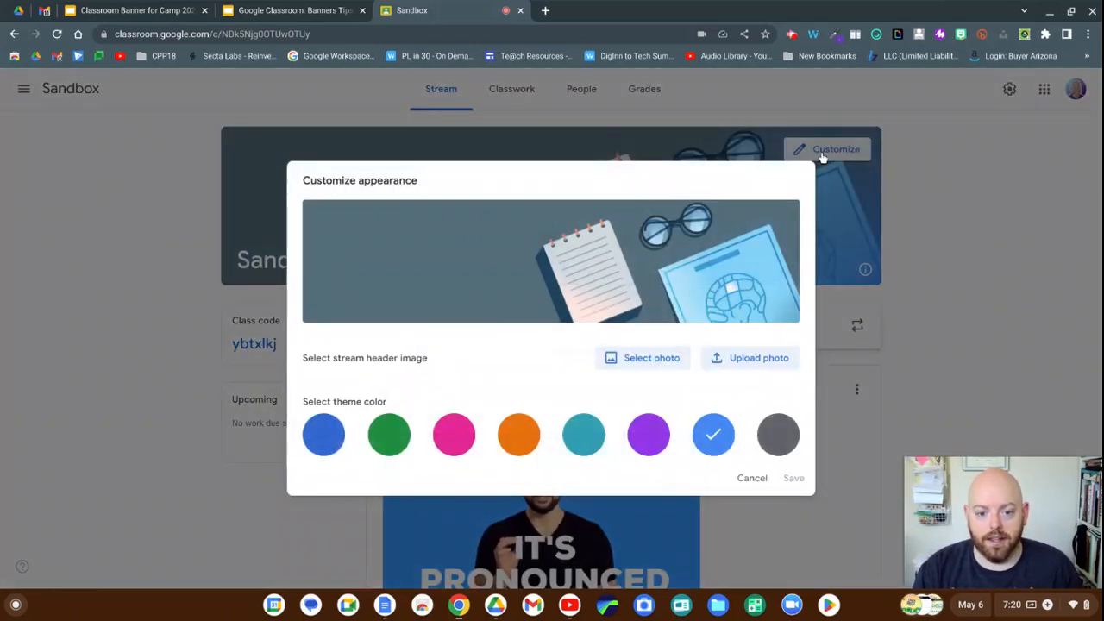
click(739, 360)
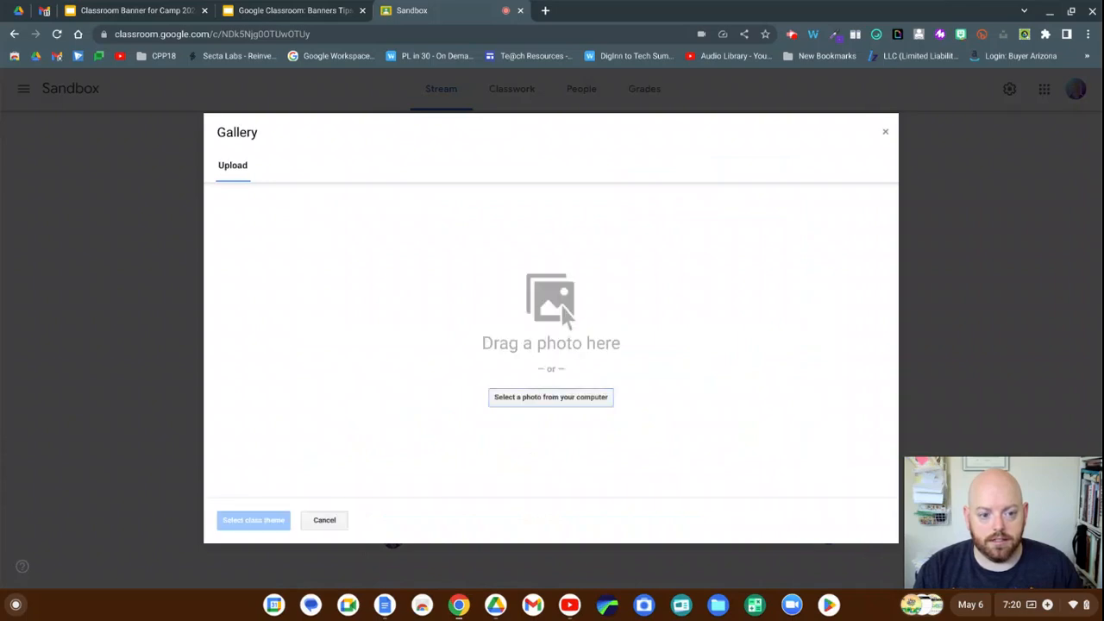
click(529, 399)
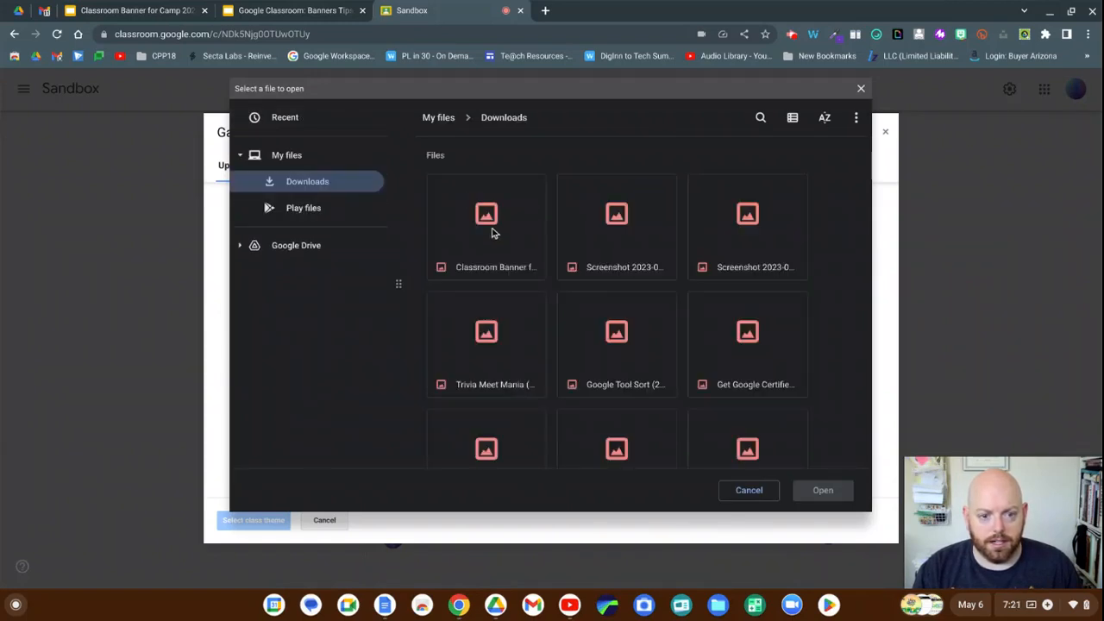
click(492, 239)
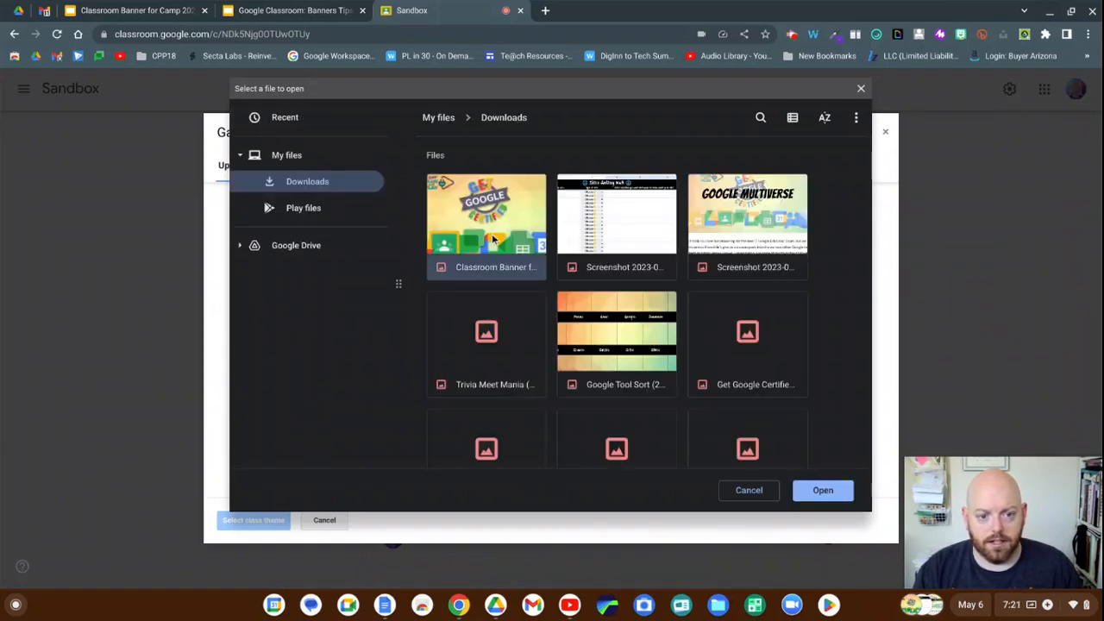
click(830, 492)
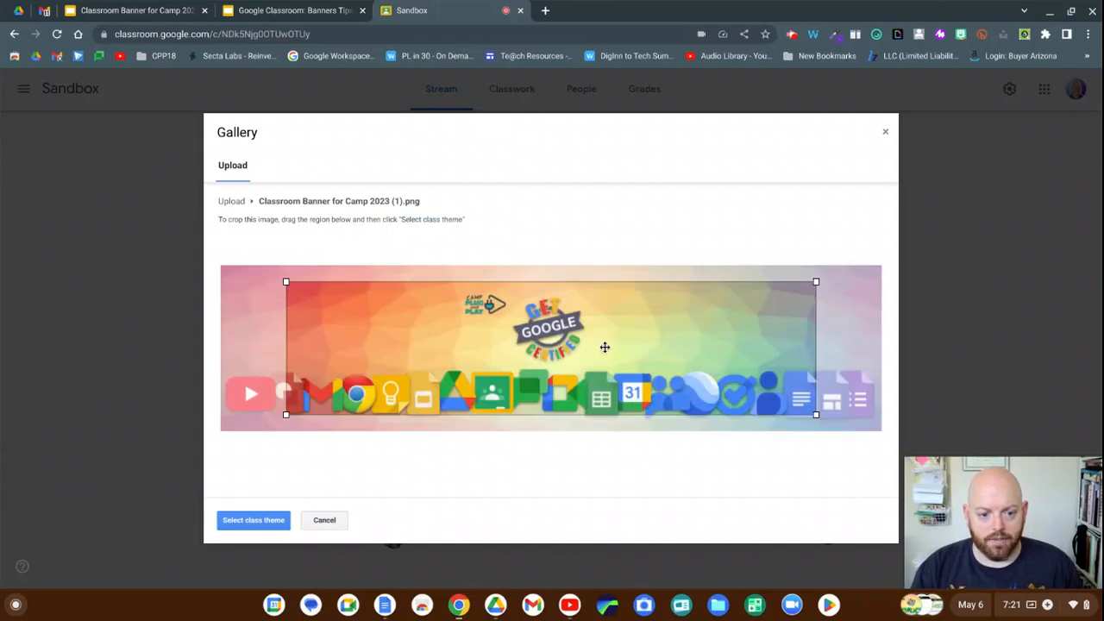
Extend the crop over the whole banner image, use it as the class theme, and save it with the light blue theme color
drag(601, 346, 488, 315)
drag(750, 399, 889, 448)
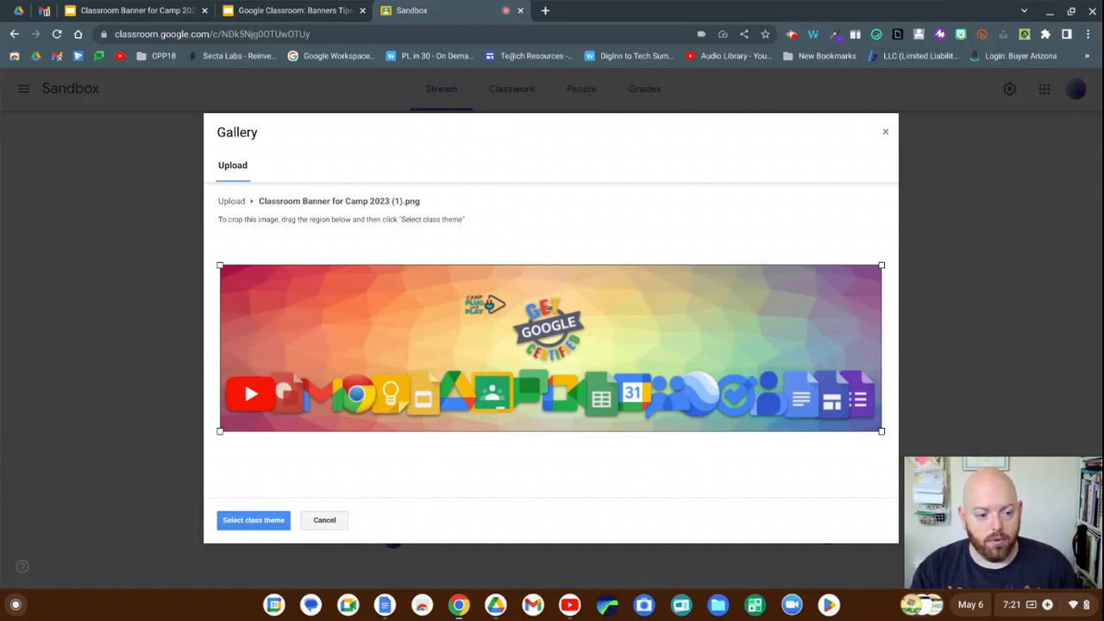
click(241, 522)
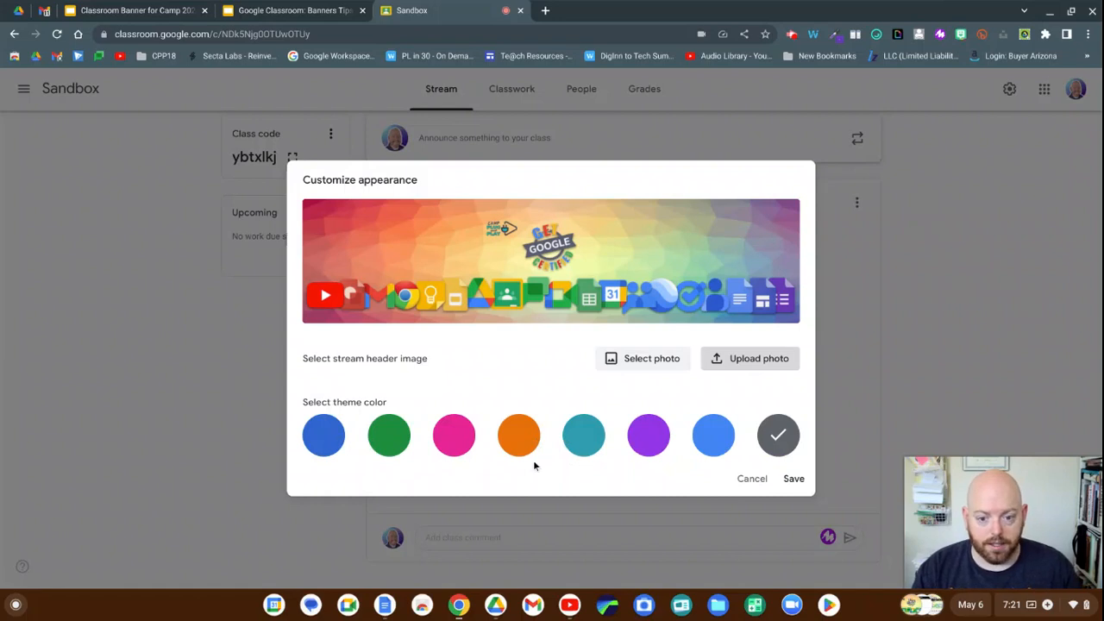
click(715, 437)
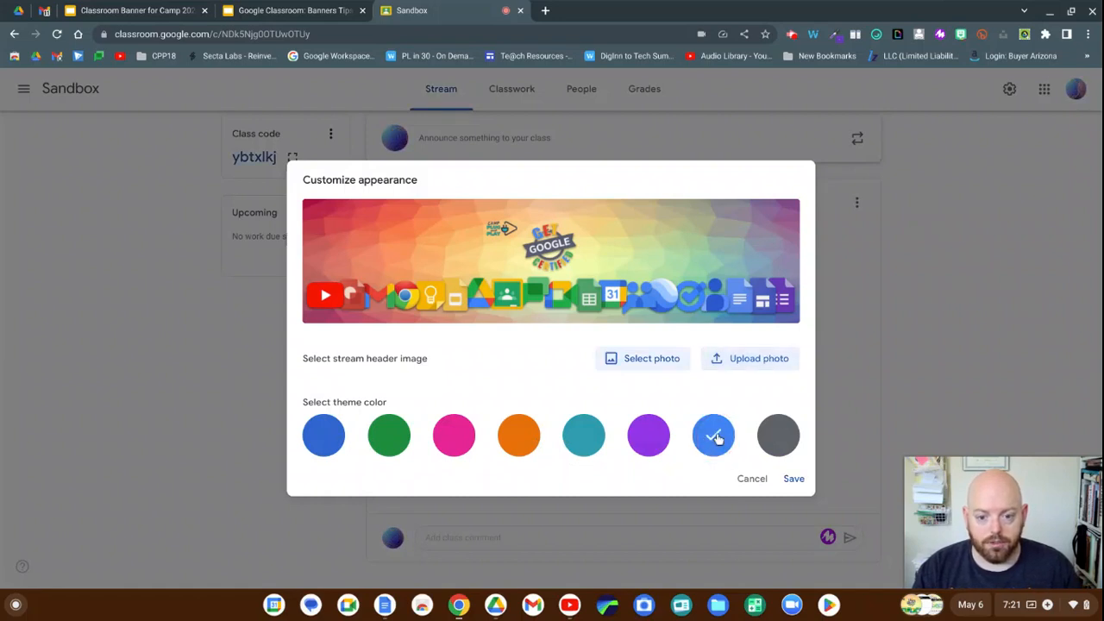
click(794, 480)
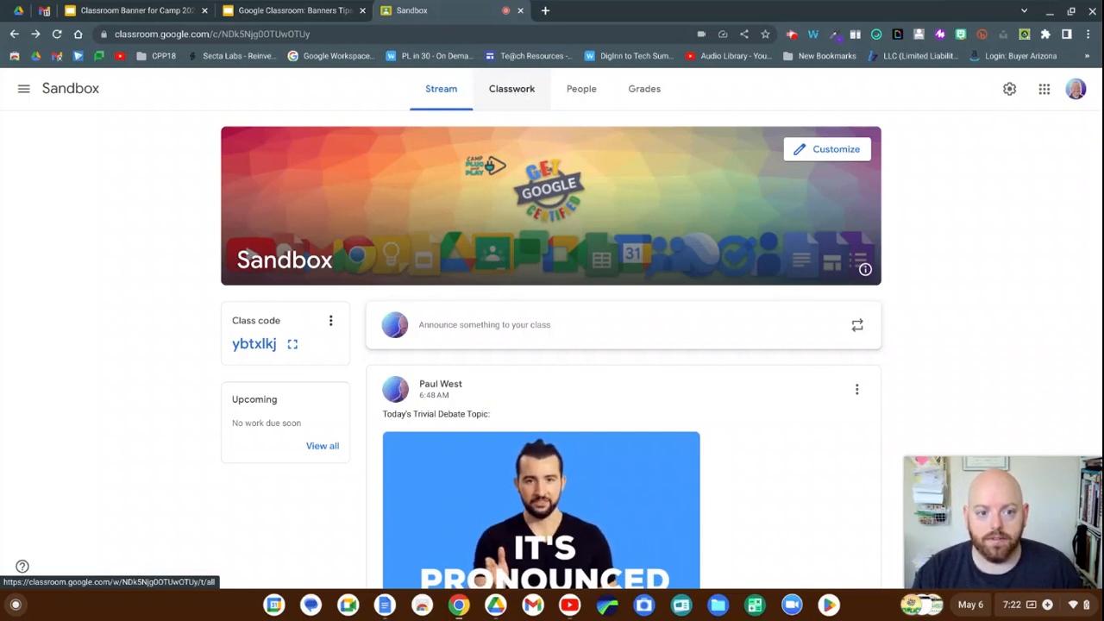
Look at the Classwork page, return to the Stream, and view the announcement composer without posting anything
click(518, 92)
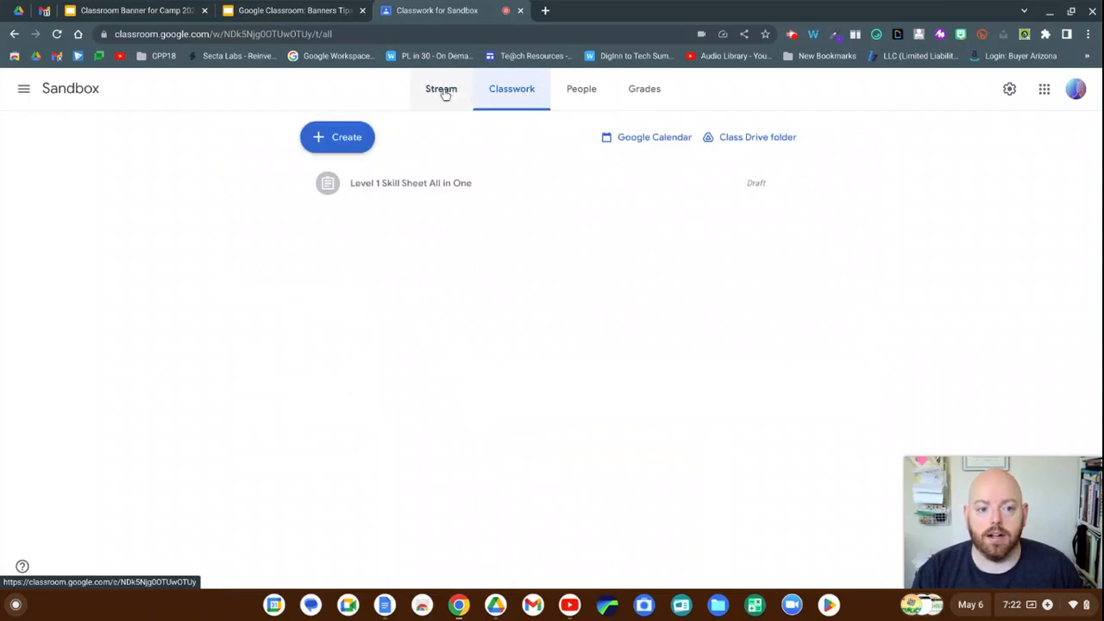
click(443, 91)
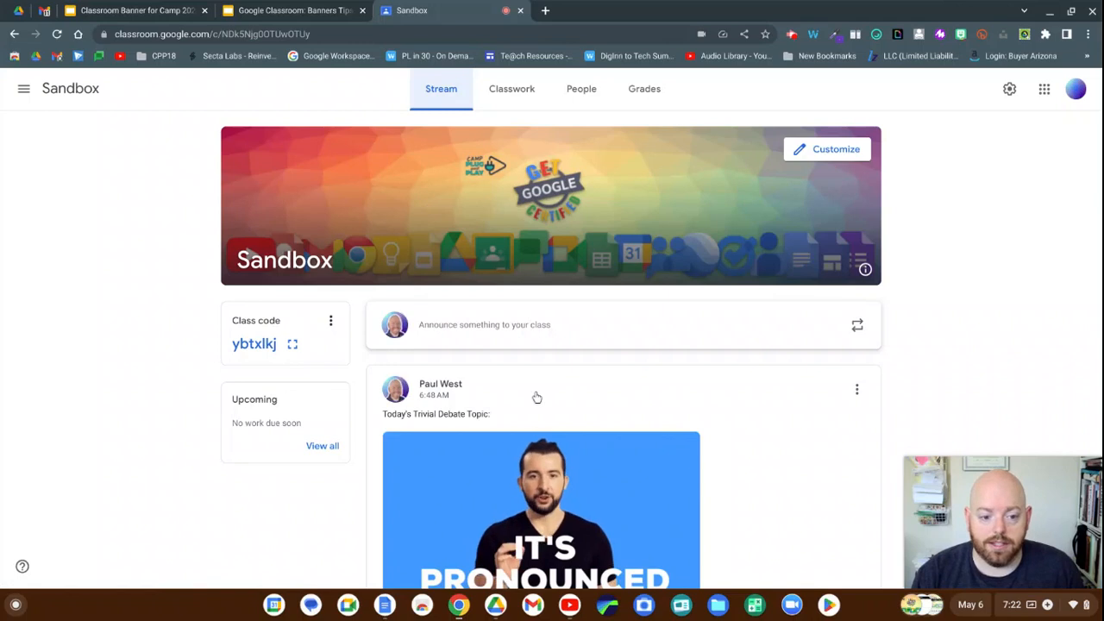
scroll(585, 440, down, 1)
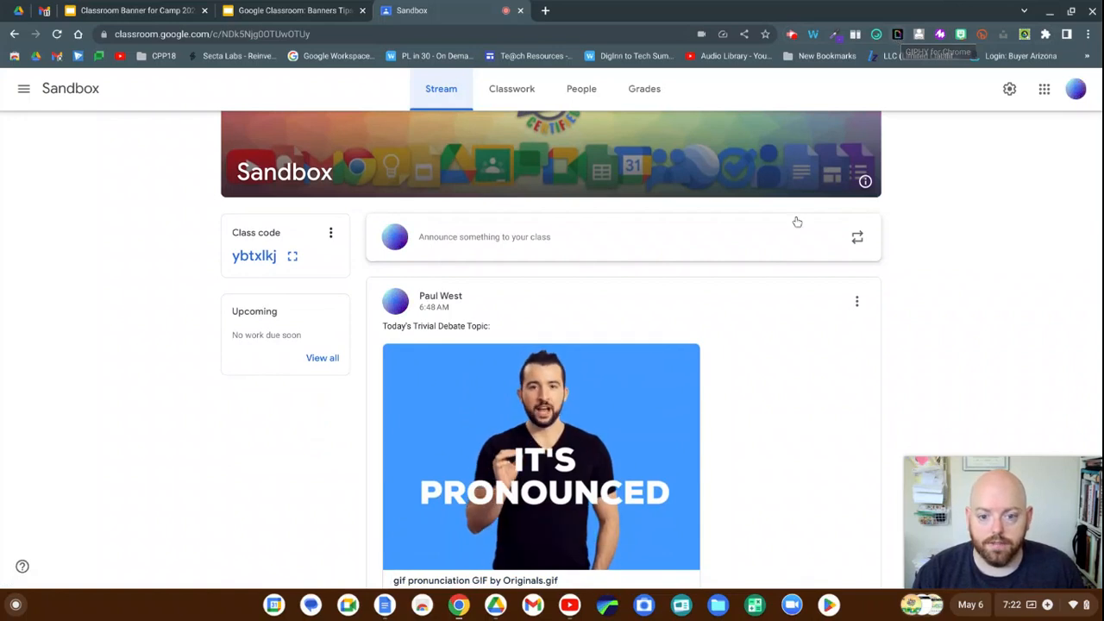
click(515, 239)
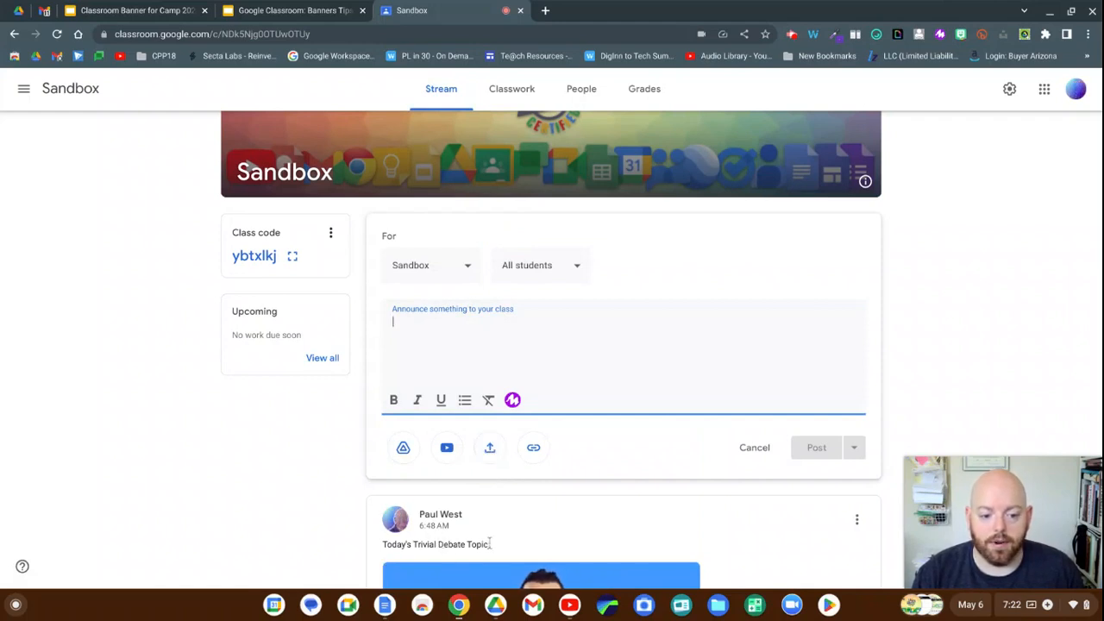
click(751, 448)
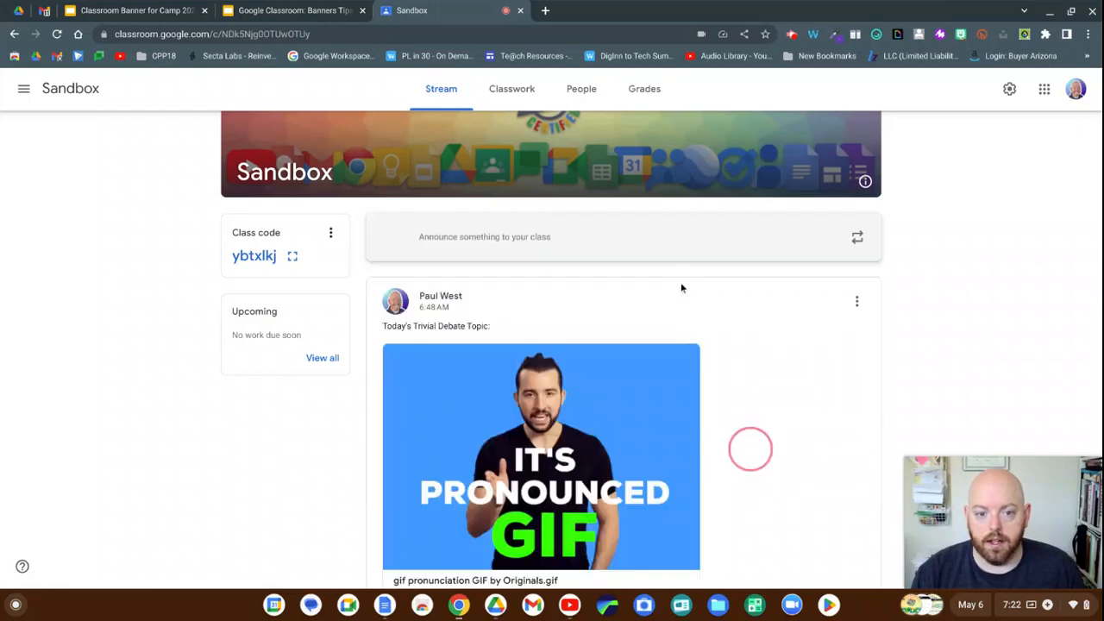
Switch to the Google Classroom banners tips presentation and follow its "animate" link to the Tall Tweets site
click(276, 11)
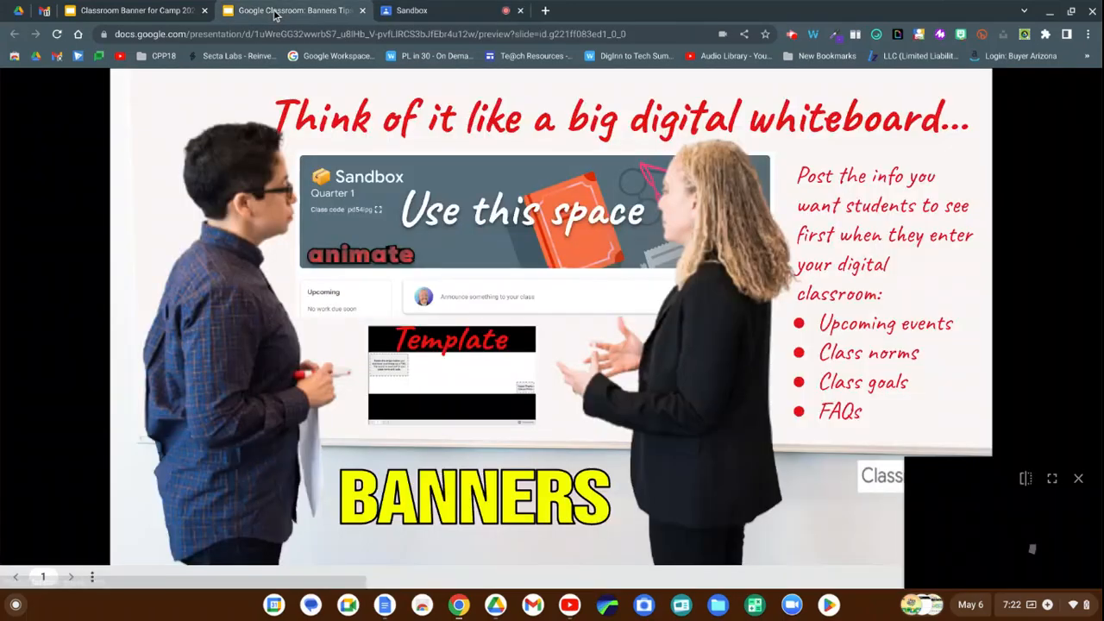
click(108, 11)
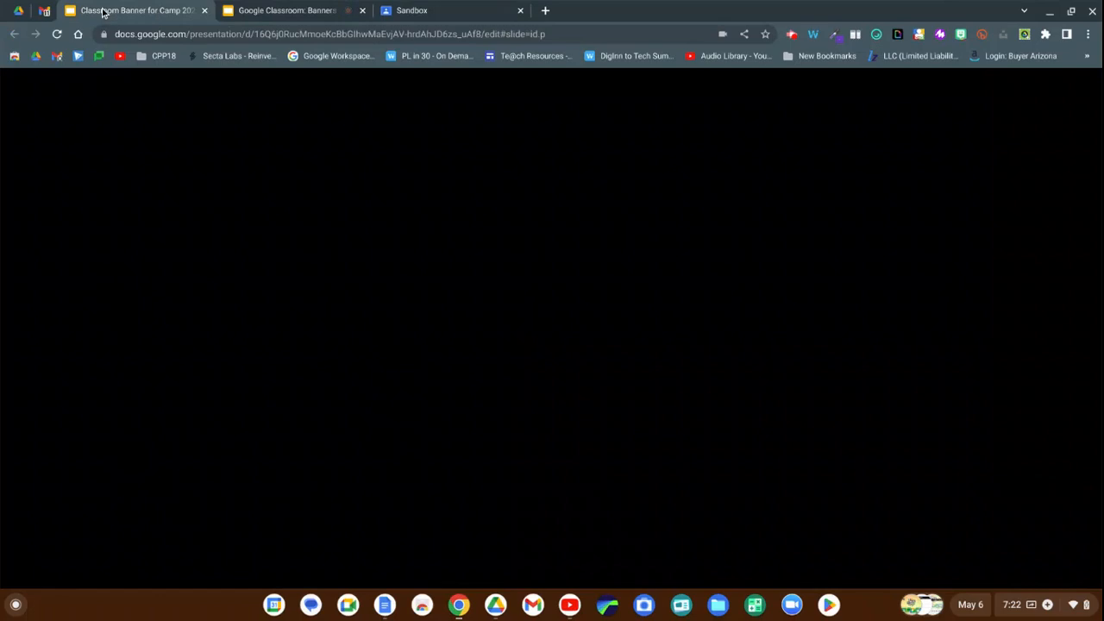
click(272, 11)
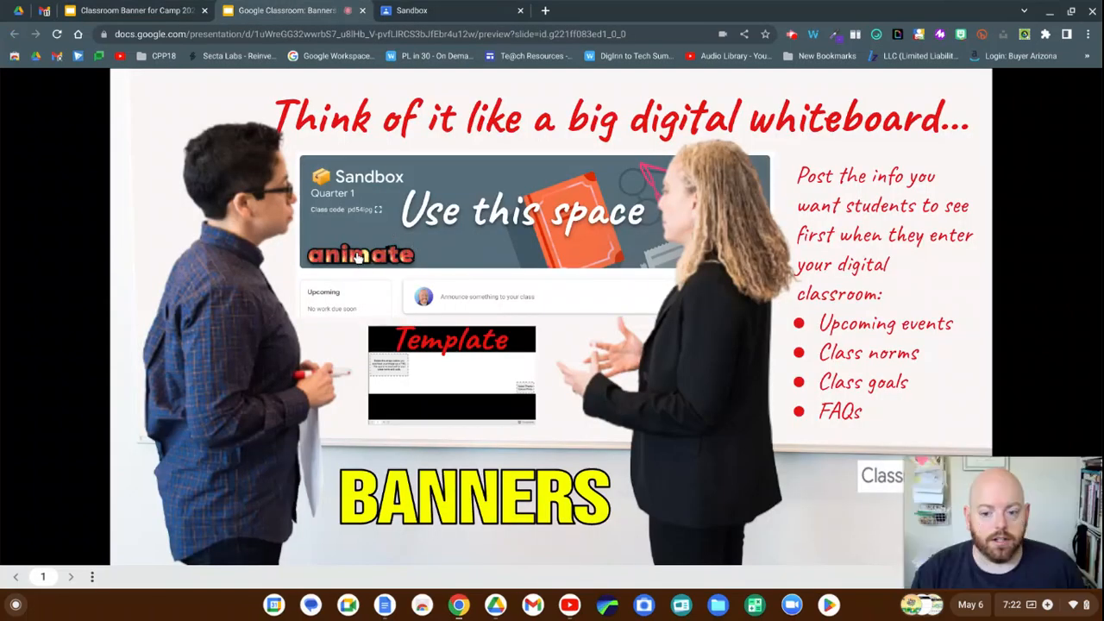
click(357, 258)
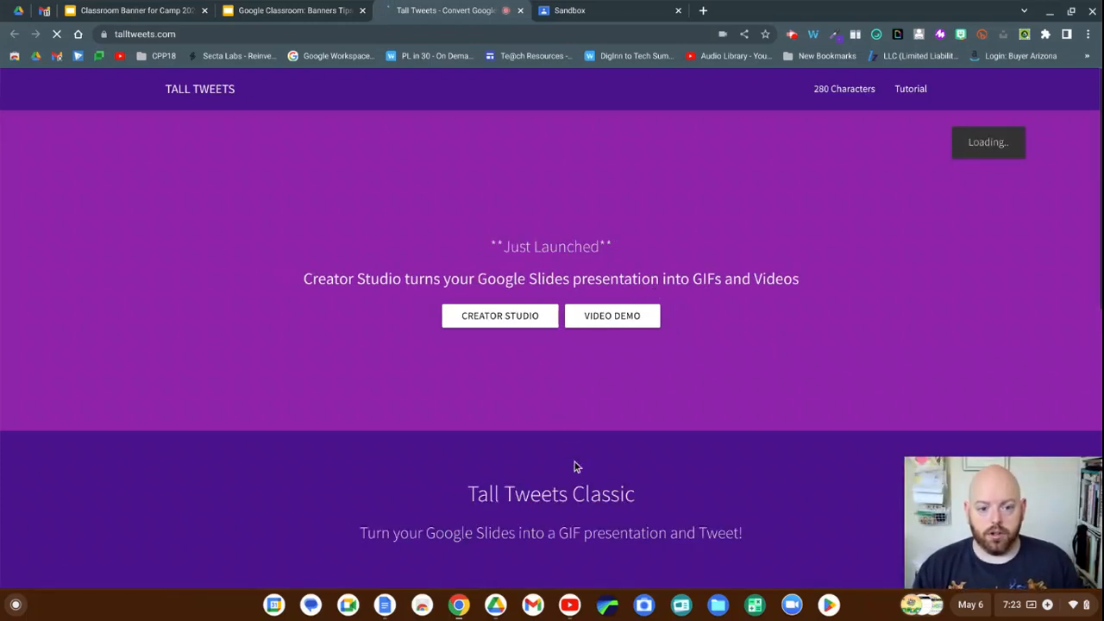
Sign in to Tall Tweets Classic with the Google account
scroll(577, 467, down, 2)
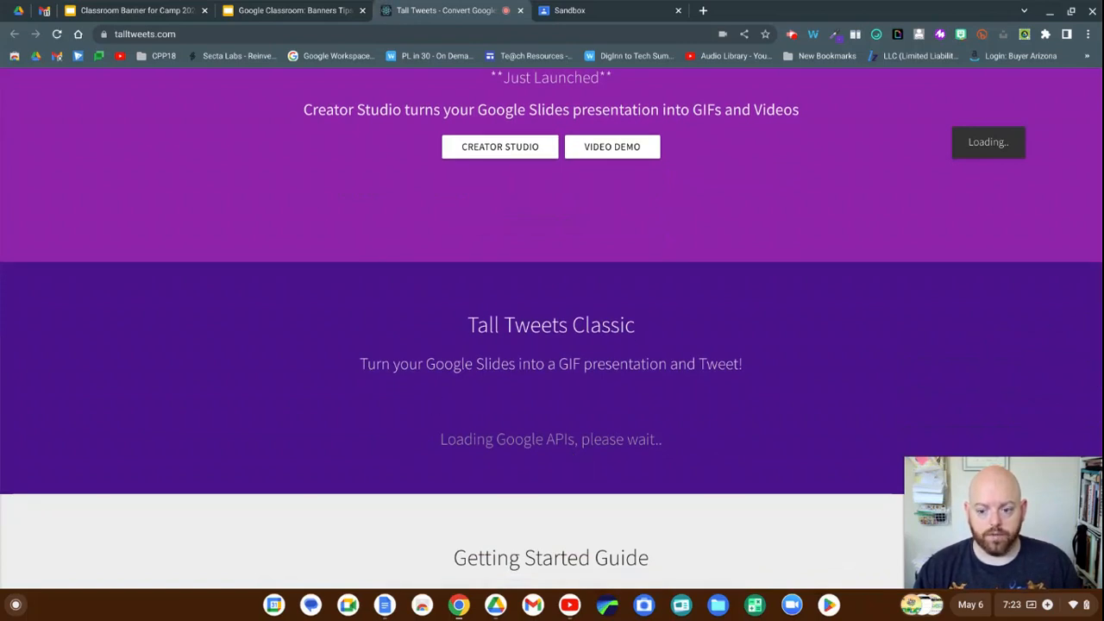
click(563, 451)
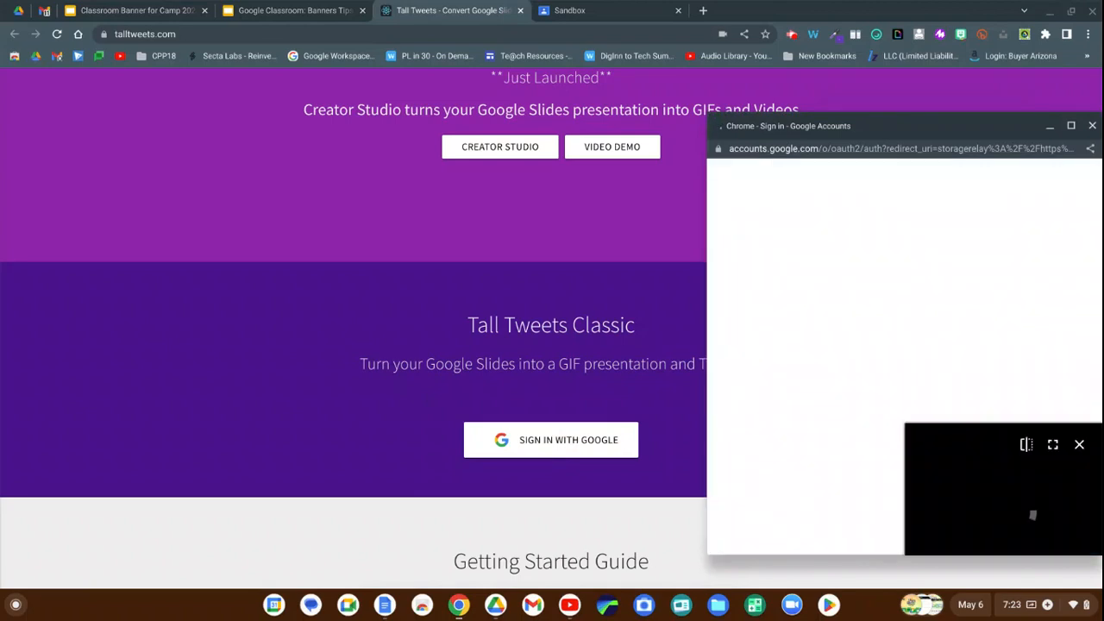
click(814, 295)
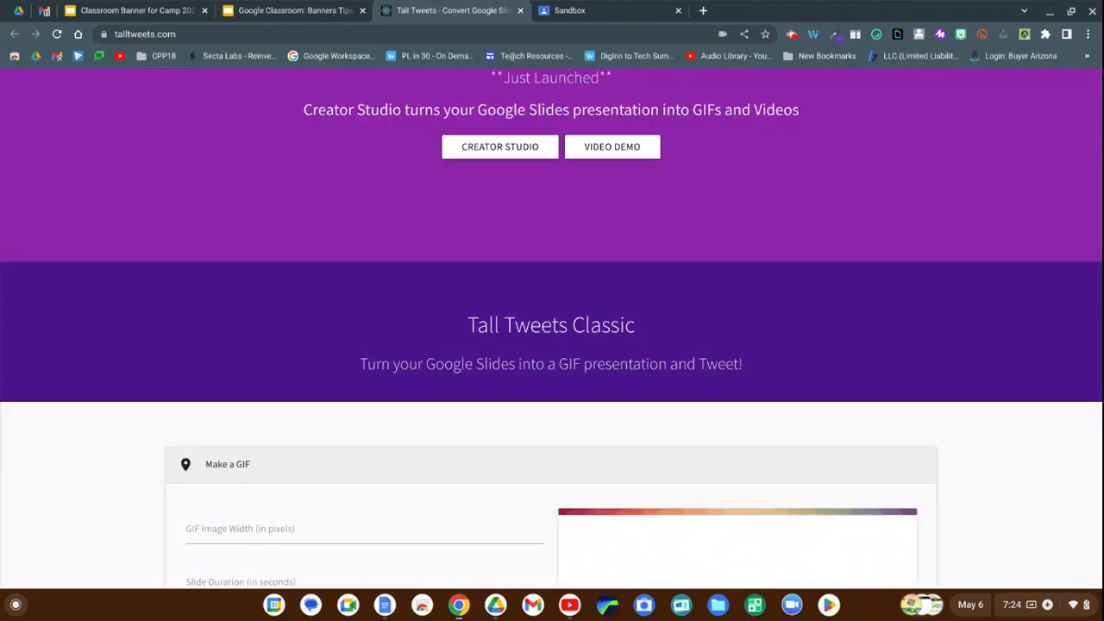
Create a GIF from the banner slides with a slide duration of 4 seconds and save it to the computer
scroll(520, 447, down, 3)
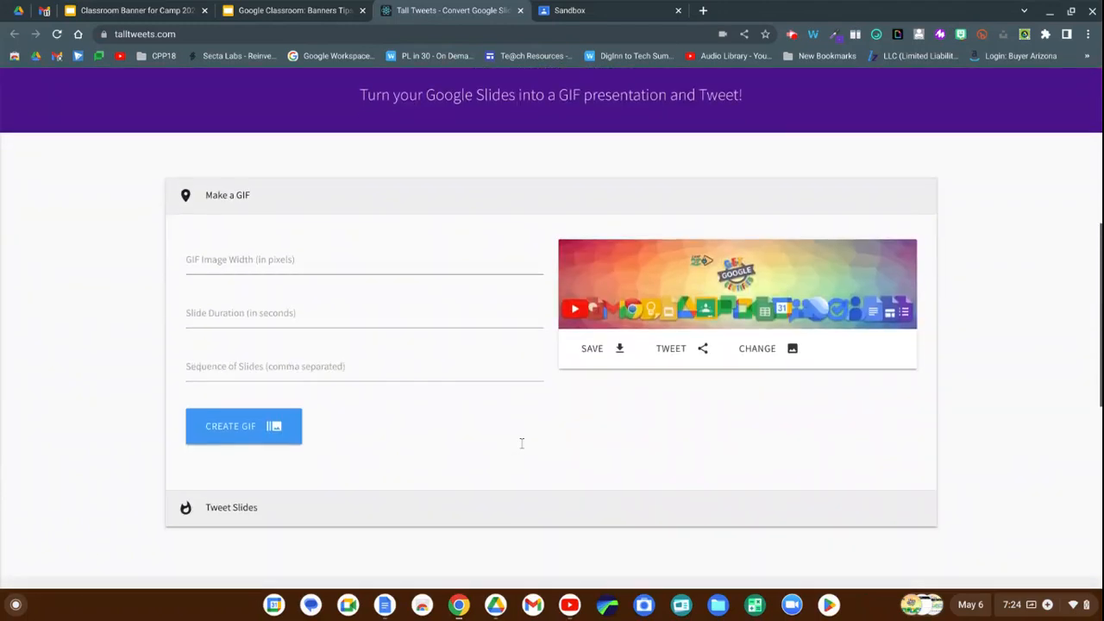
click(210, 317)
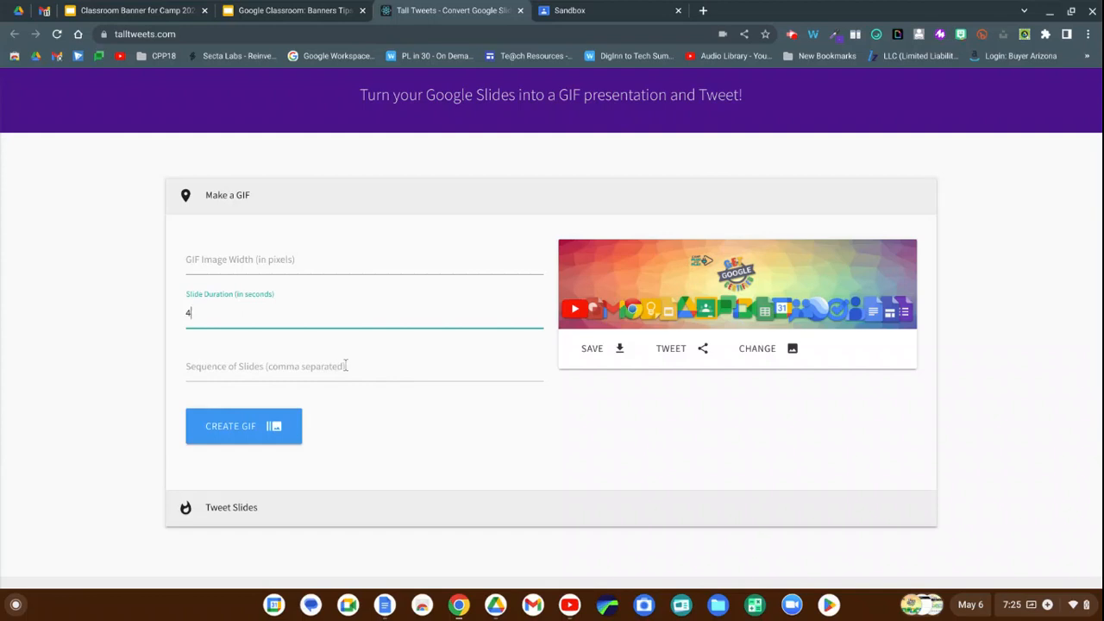
click(216, 428)
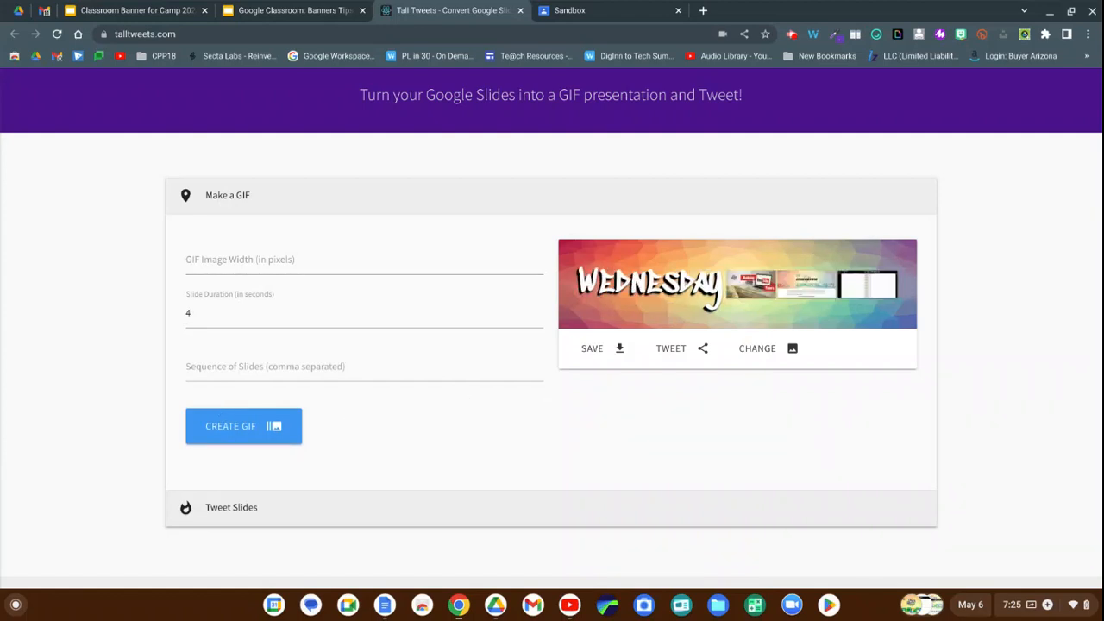
click(600, 360)
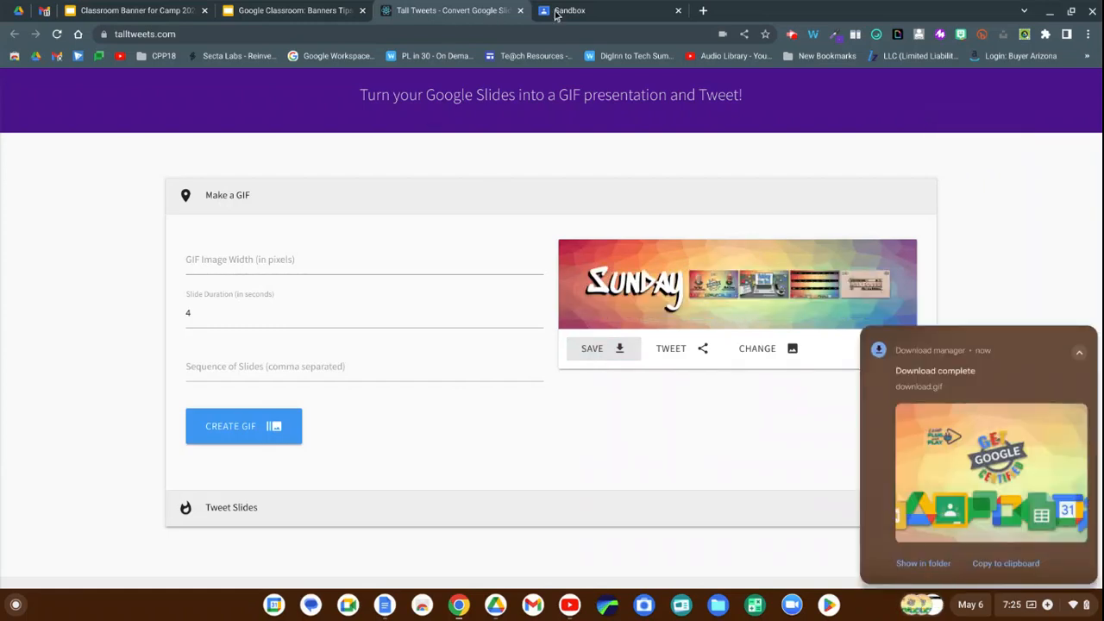
Switch to the Sandbox class in Google Classroom, upload download.gif as its stream header image, and save it with the light blue theme color
click(587, 12)
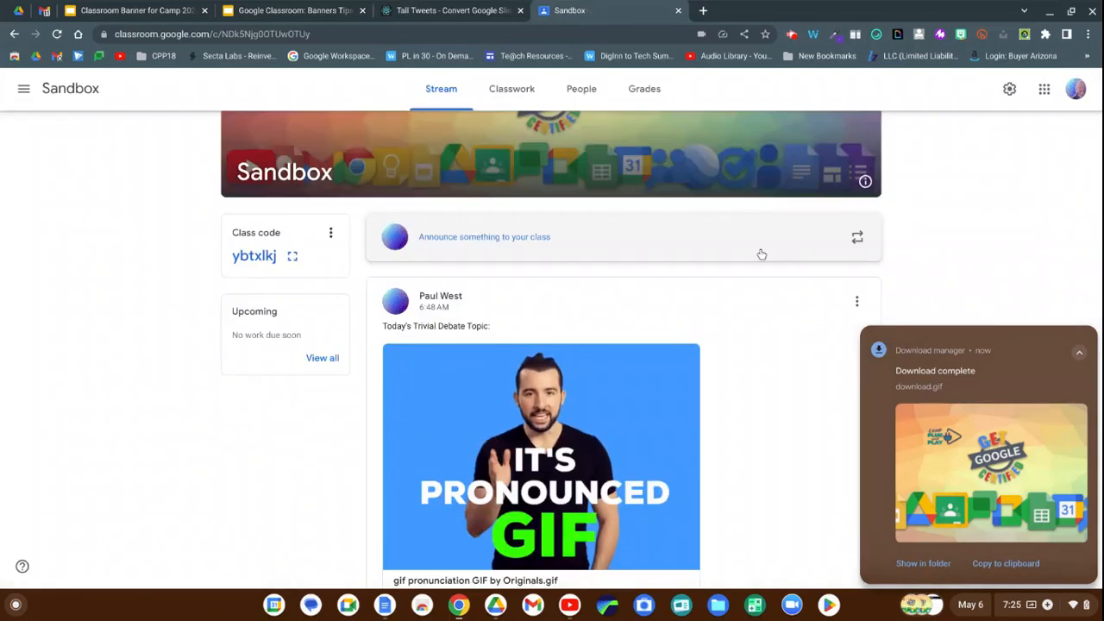
scroll(764, 255, up, 2)
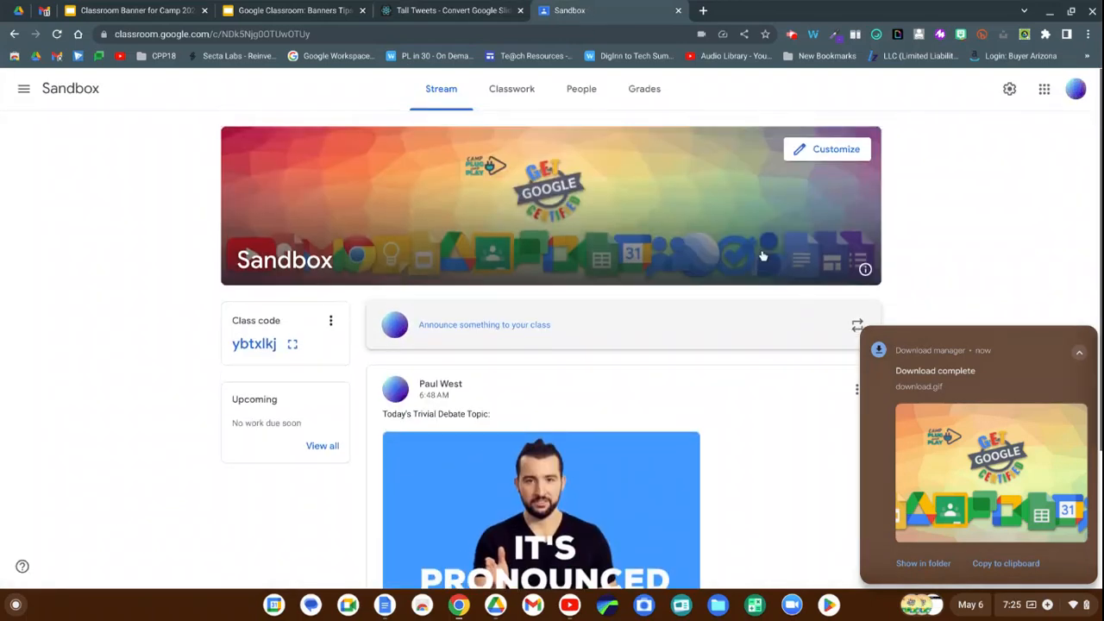
click(830, 149)
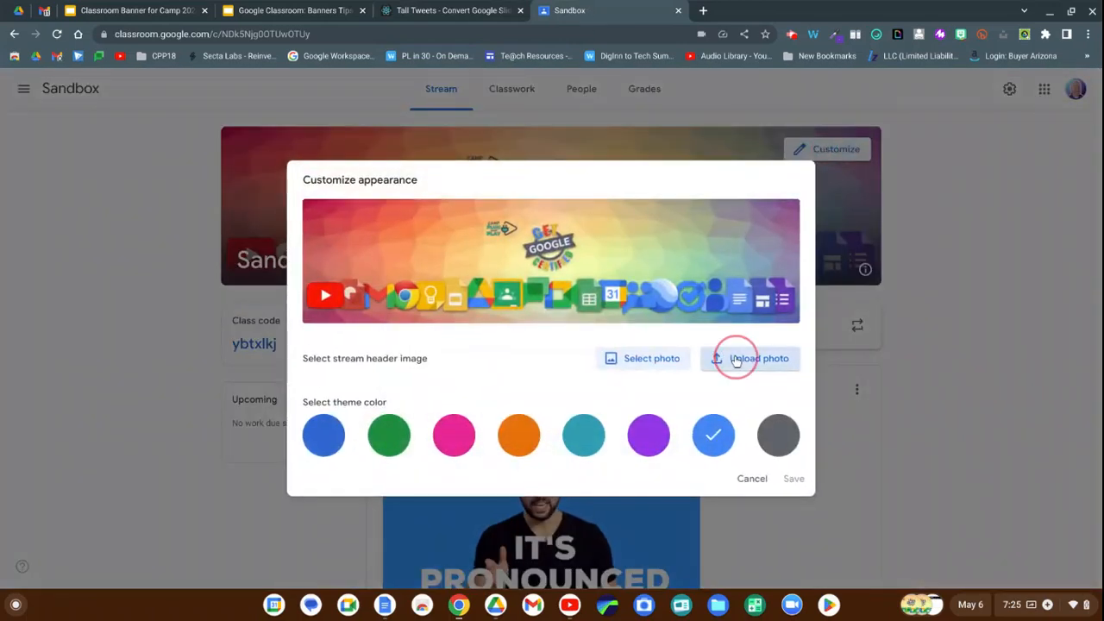
click(735, 359)
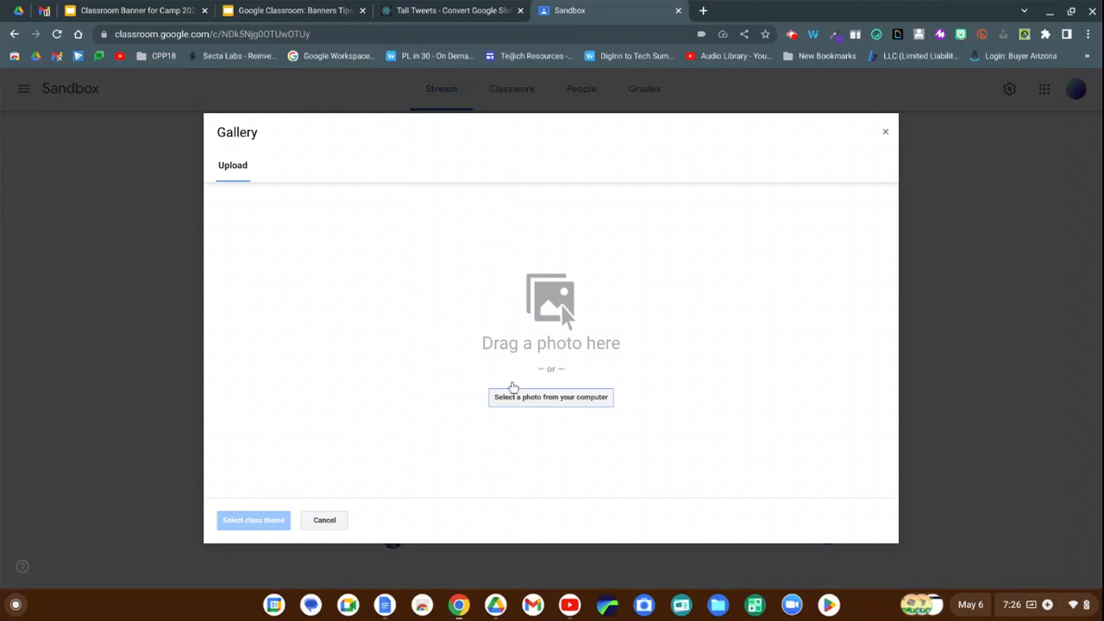
click(523, 401)
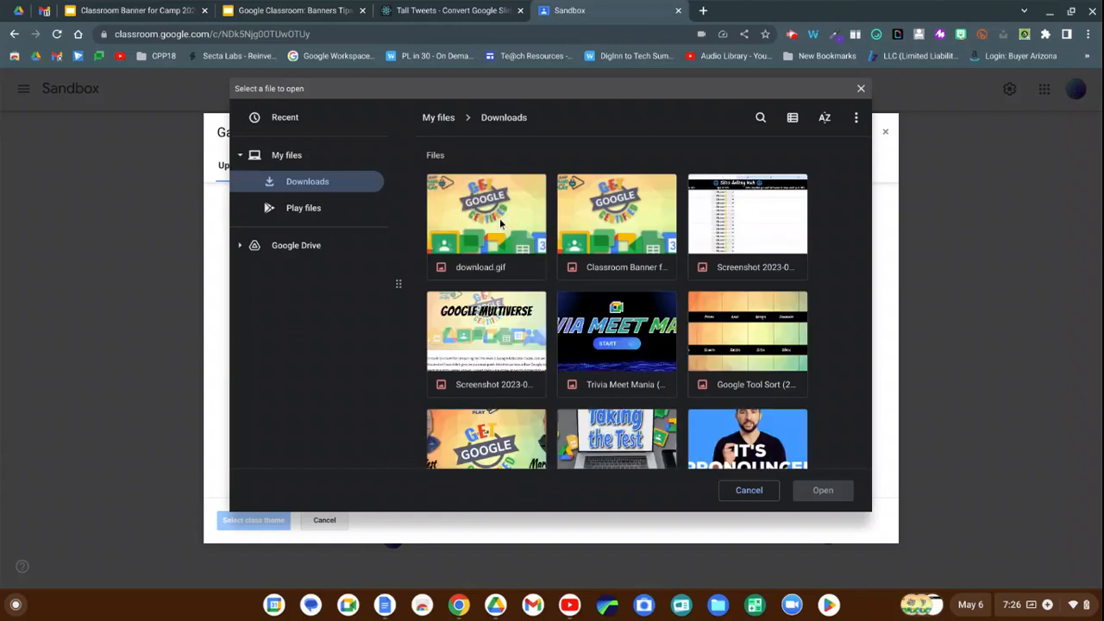
click(501, 223)
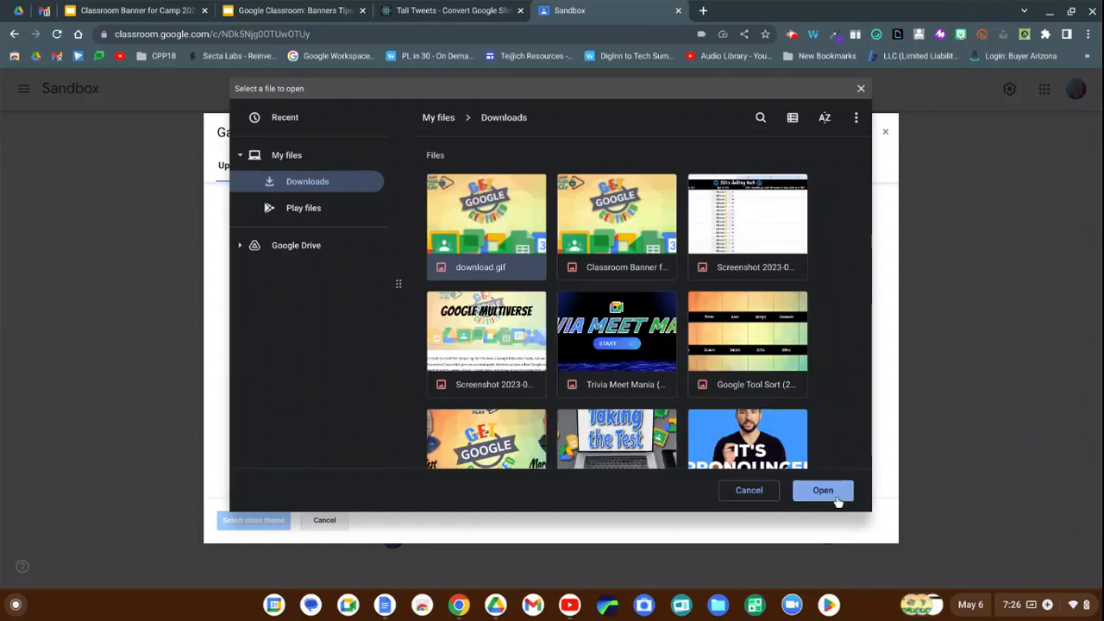
click(823, 492)
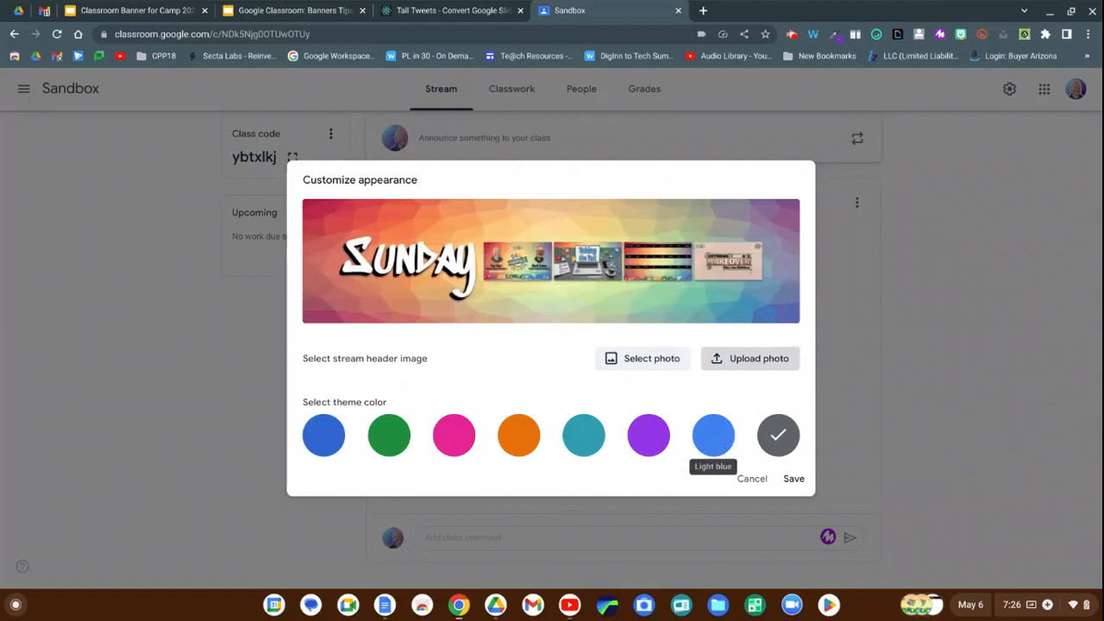
click(714, 436)
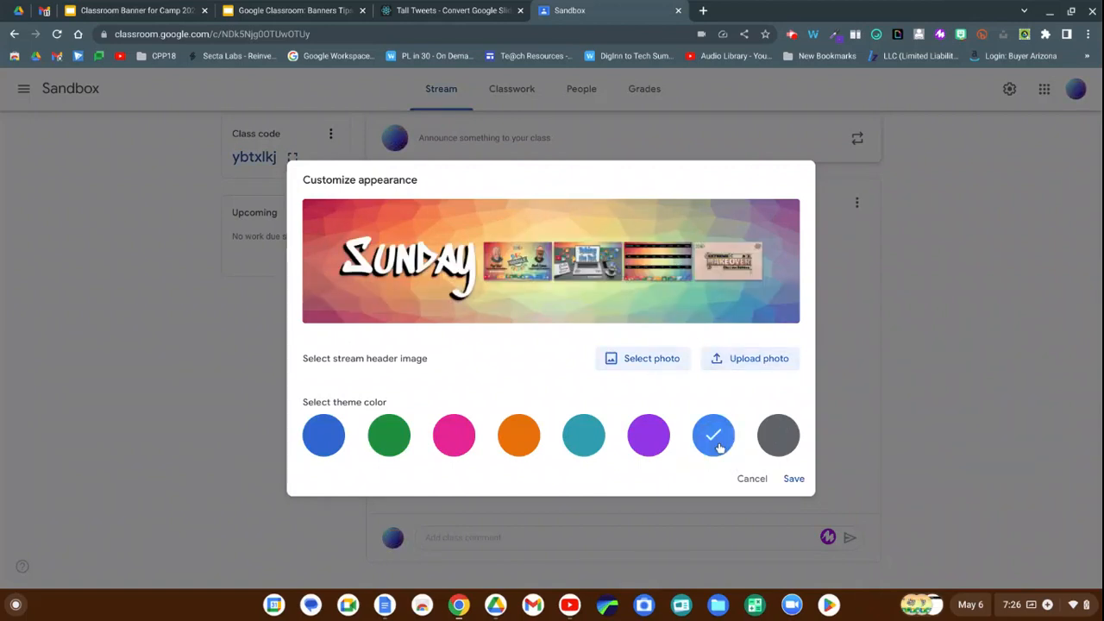
click(793, 480)
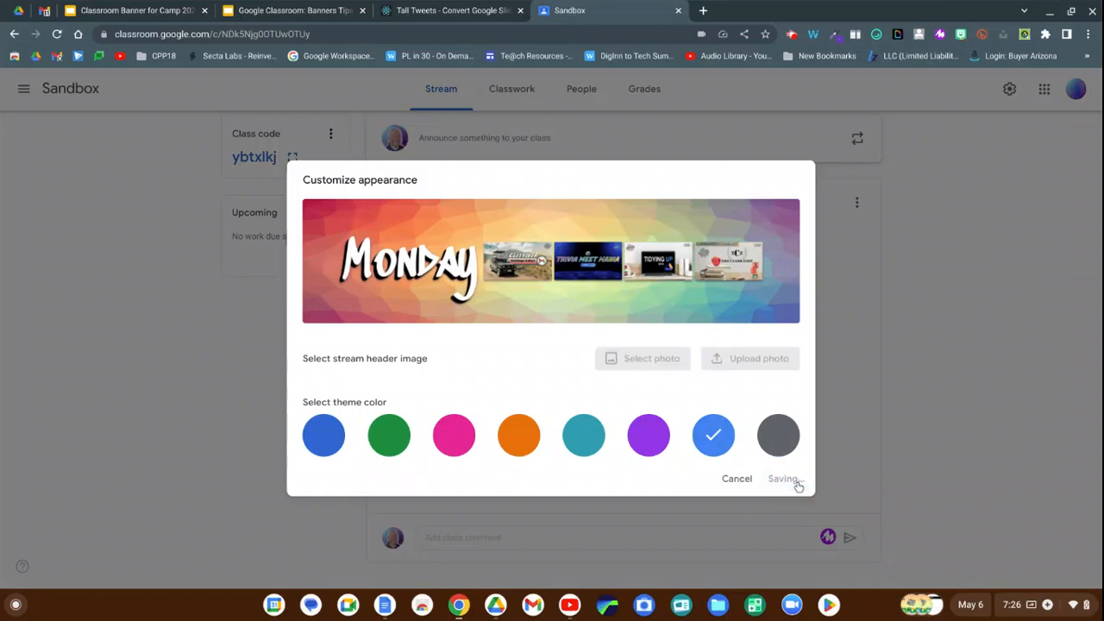